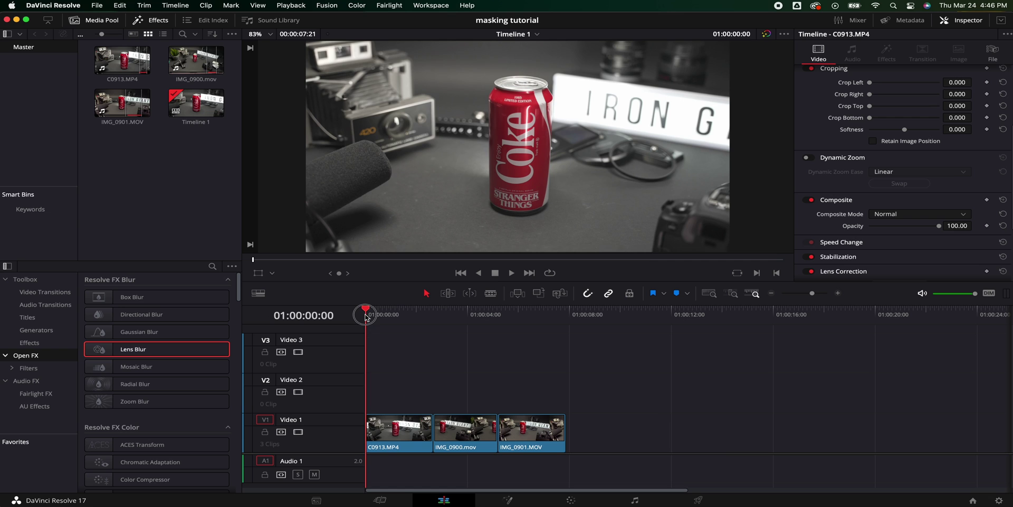
Scrub the timeline and park the playhead at 01:00:06:08 inside IMG_0901.MOV.
{"action": "left_click_drag", "start_coordinate": [366, 317], "coordinate": [522, 328]}
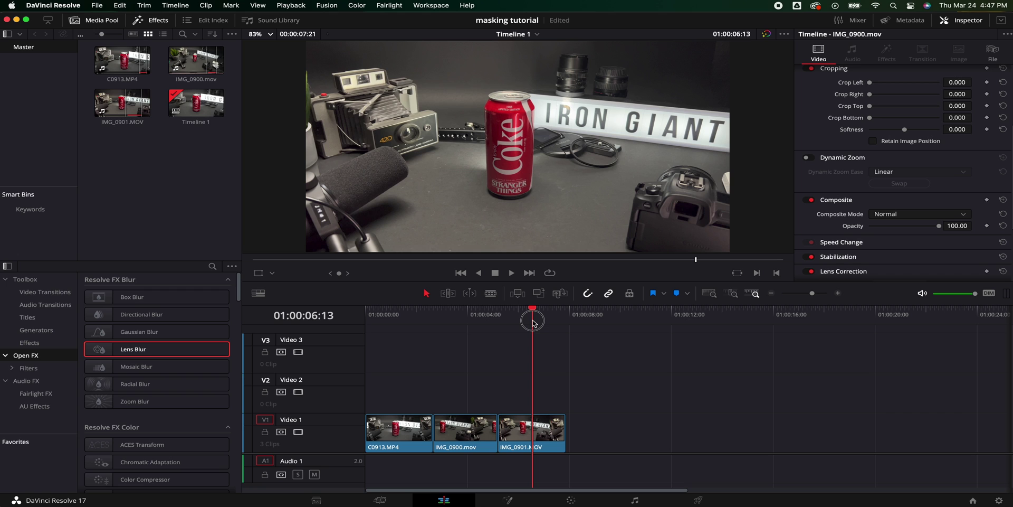
{"action": "left_click_drag", "start_coordinate": [533, 323], "coordinate": [526, 323]}
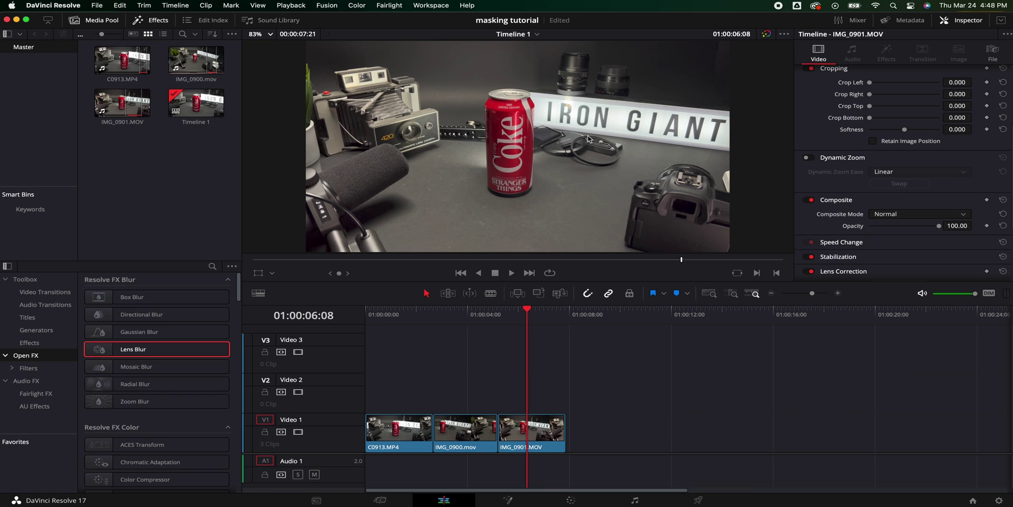
Alt-drag a duplicate of IMG_0901.MOV from Video 1 up onto Video 2, then copy the clip.
{"action": "left_click", "coordinate": [526, 425]}
{"action": "left_click_drag", "start_coordinate": [525, 427], "coordinate": [530, 384]}
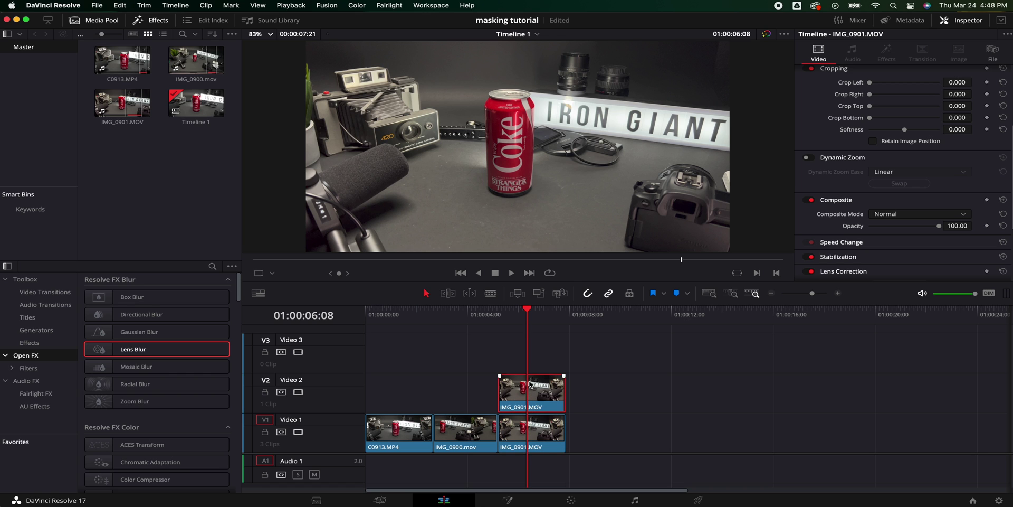
{"action": "right_click", "coordinate": [539, 439]}
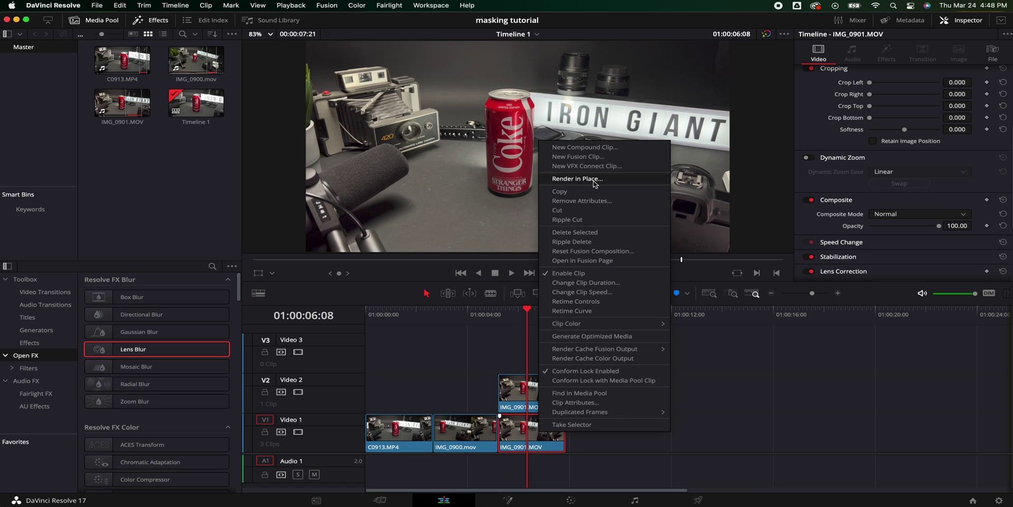
{"action": "left_click", "coordinate": [585, 198]}
Paste a test copy after the clips, delete it, and return the playhead into IMG_0901.MOV.
{"action": "left_click", "coordinate": [585, 315]}
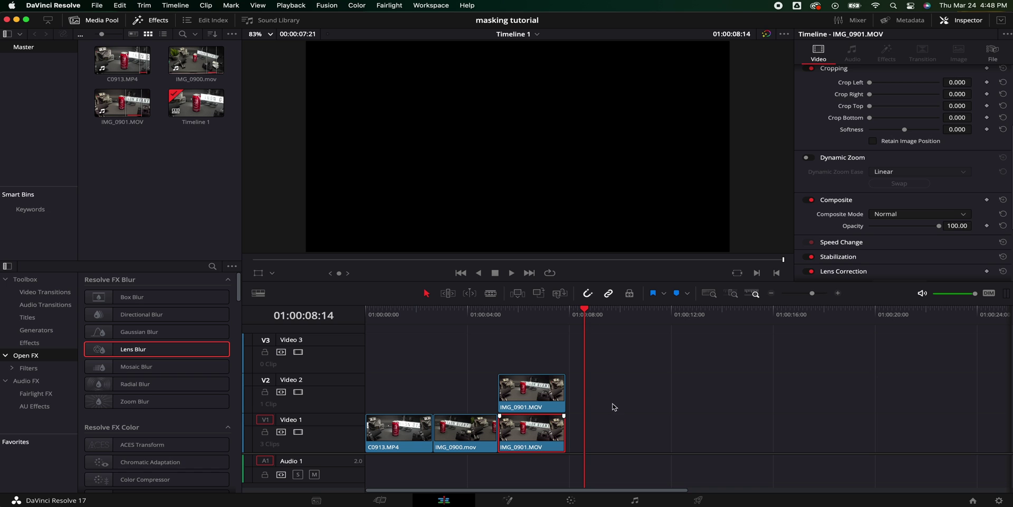
{"action": "right_click", "coordinate": [606, 442]}
{"action": "left_click", "coordinate": [614, 443]}
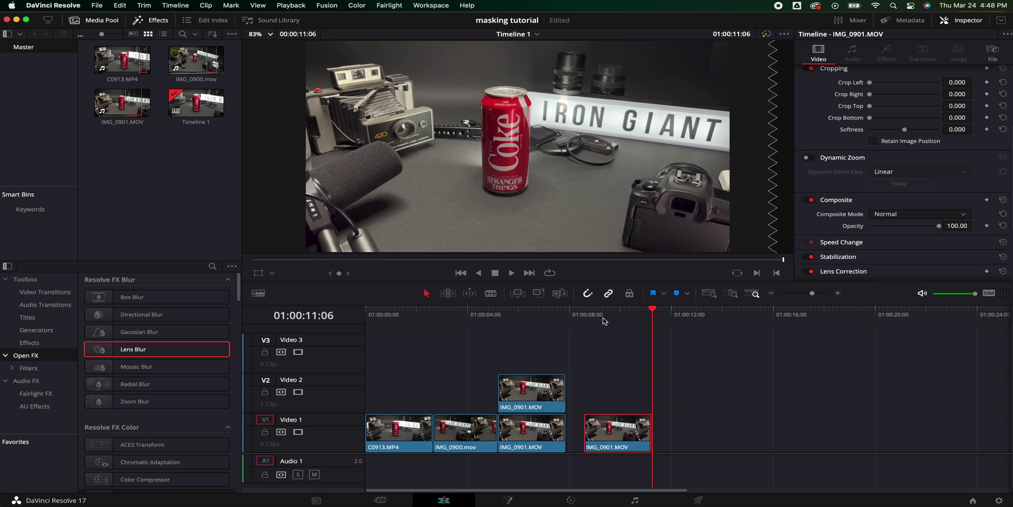
{"action": "key", "text": "Delete"}
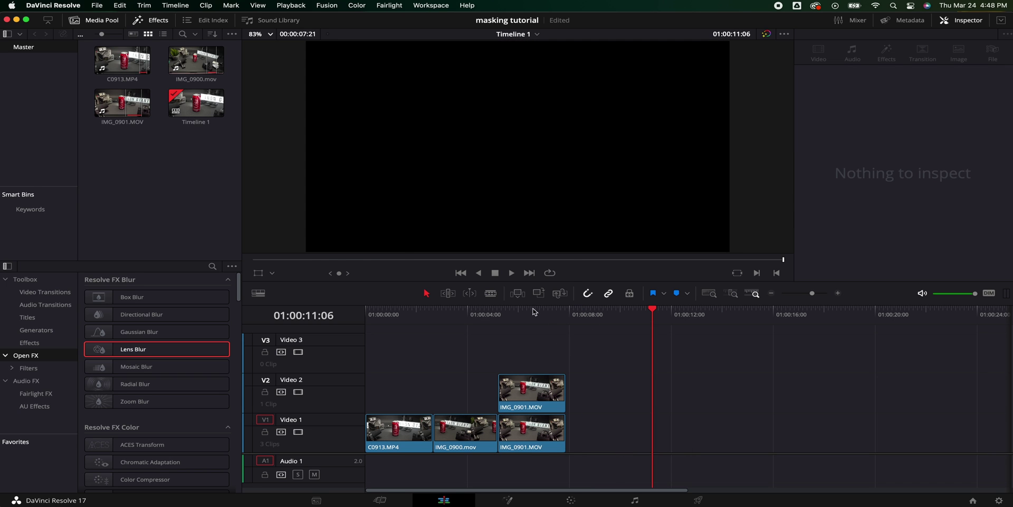
{"action": "left_click", "coordinate": [526, 312]}
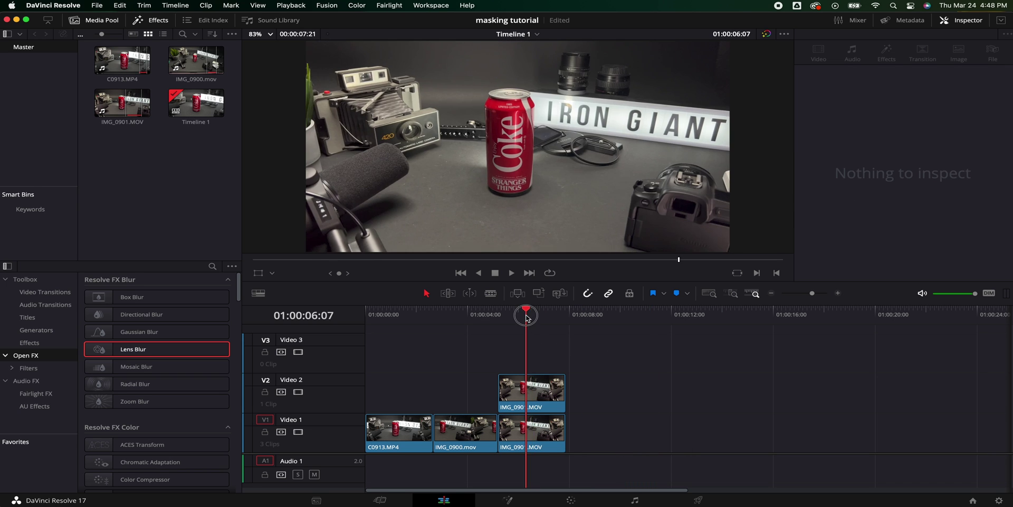
On the Color page at the clip start, draw Magic Mask Stroke 1 down the Coke can.
{"action": "left_click", "coordinate": [571, 499]}
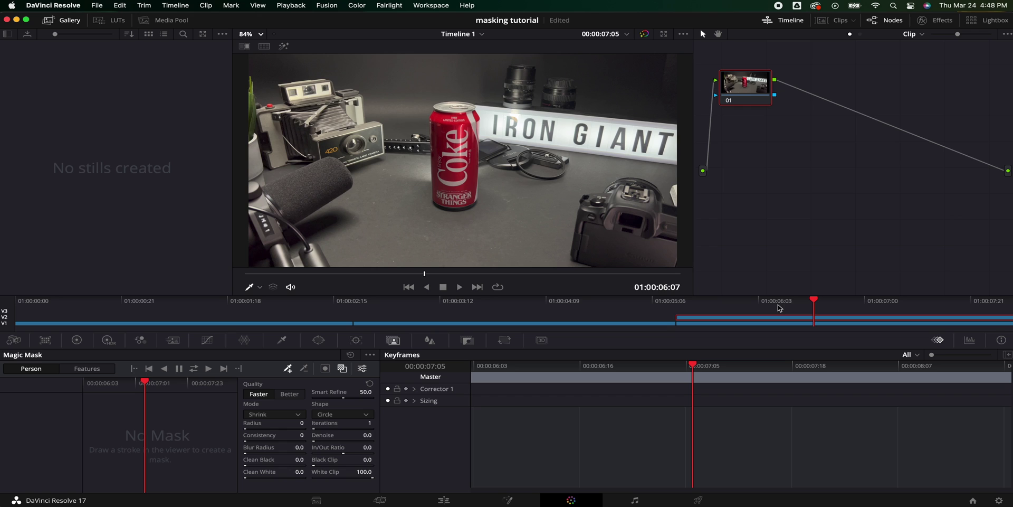
{"action": "key", "text": "Up"}
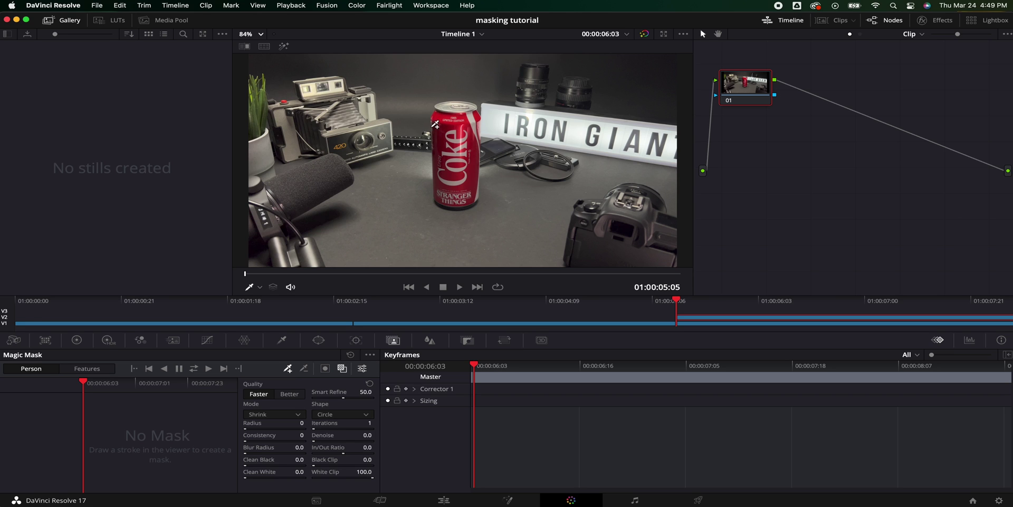
{"action": "mouse_move", "coordinate": [451, 107]}
{"action": "left_mouse_down"}
{"action": "mouse_move", "coordinate": [460, 121]}
{"action": "mouse_move", "coordinate": [449, 140]}
{"action": "mouse_move", "coordinate": [467, 167]}
{"action": "mouse_move", "coordinate": [446, 183]}
{"action": "mouse_move", "coordinate": [448, 203]}
{"action": "mouse_move", "coordinate": [471, 191]}
{"action": "left_mouse_up"}
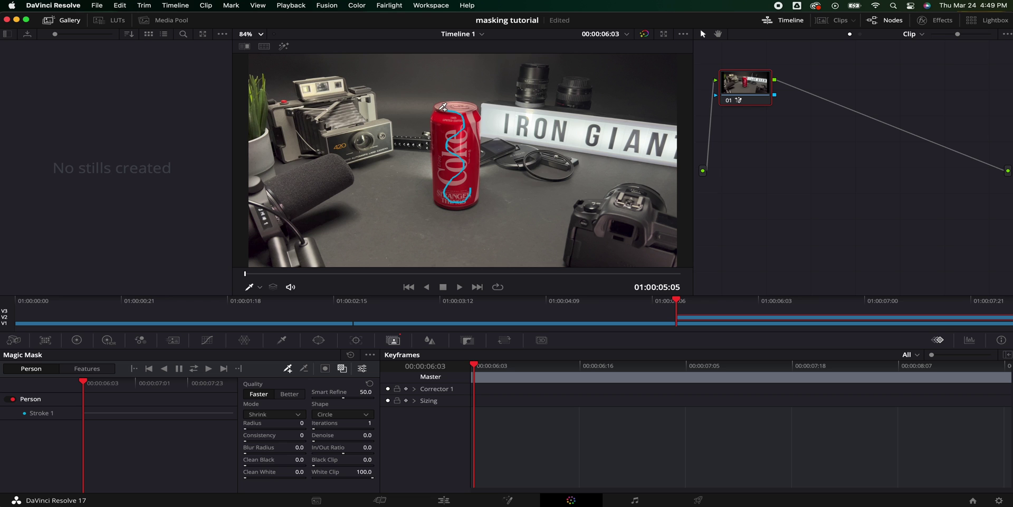
{"action": "scroll", "coordinate": [434, 125], "scroll_direction": "up", "scroll_amount": 5}
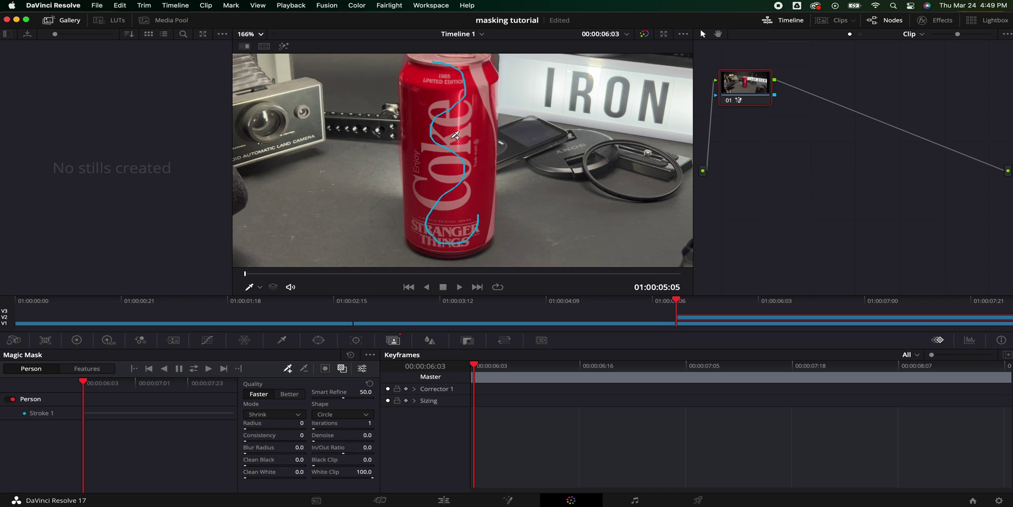
{"action": "scroll", "coordinate": [456, 135], "scroll_direction": "down", "scroll_amount": 2}
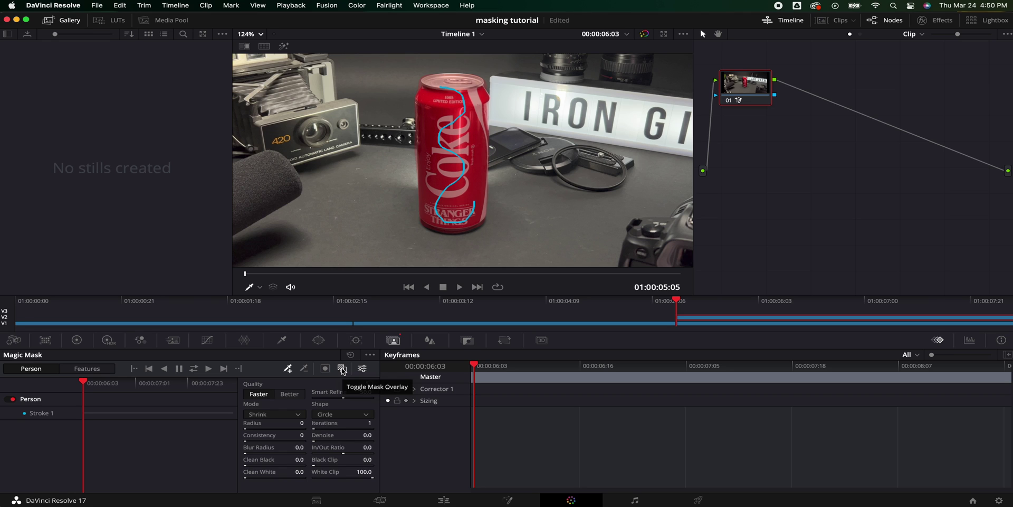
Set the can mask to Better quality, Consistency 2, Denoise 1.0 and Smart Refine 60.7.
{"action": "left_click", "coordinate": [343, 369]}
{"action": "left_click", "coordinate": [343, 369]}
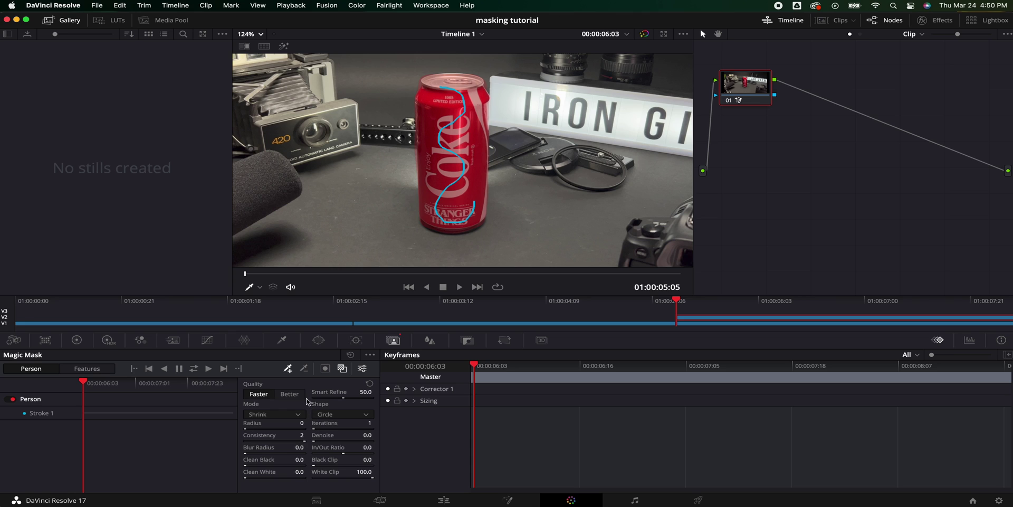
{"action": "left_click", "coordinate": [289, 397]}
{"action": "left_click", "coordinate": [267, 396]}
{"action": "scroll", "coordinate": [345, 253], "scroll_direction": "down", "scroll_amount": 1}
{"action": "left_click", "coordinate": [289, 394]}
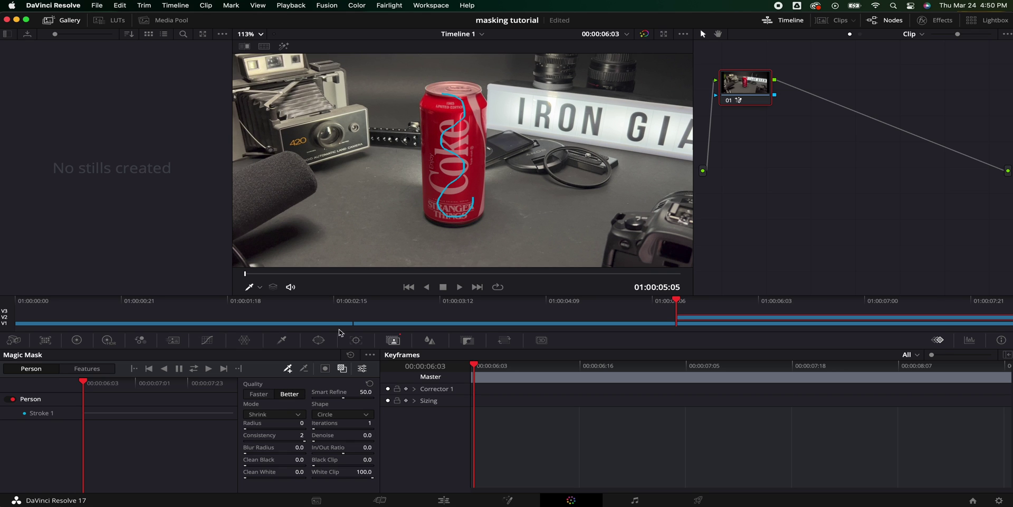
{"action": "left_click_drag", "start_coordinate": [316, 440], "coordinate": [375, 440]}
{"action": "left_click_drag", "start_coordinate": [343, 396], "coordinate": [913, 407]}
Track the can mask forward, then wire the node's key output into a new Alpha Output.
{"action": "left_click", "coordinate": [209, 369]}
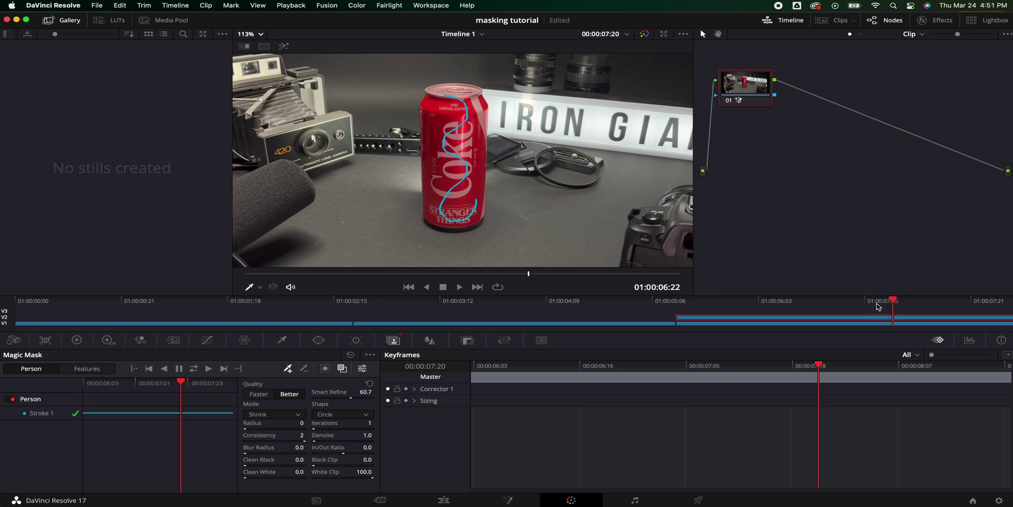
{"action": "left_click_drag", "start_coordinate": [898, 298], "coordinate": [682, 312]}
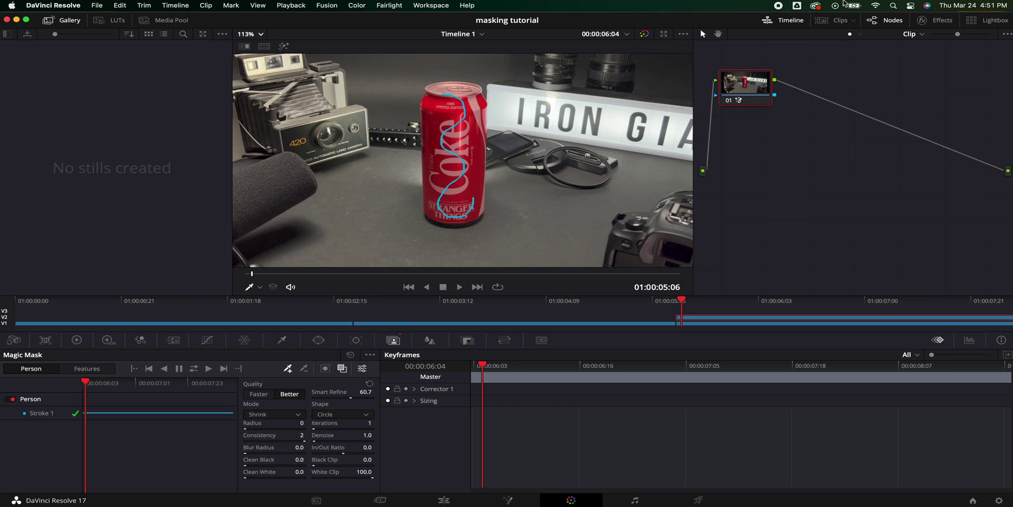
{"action": "right_click", "coordinate": [805, 129]}
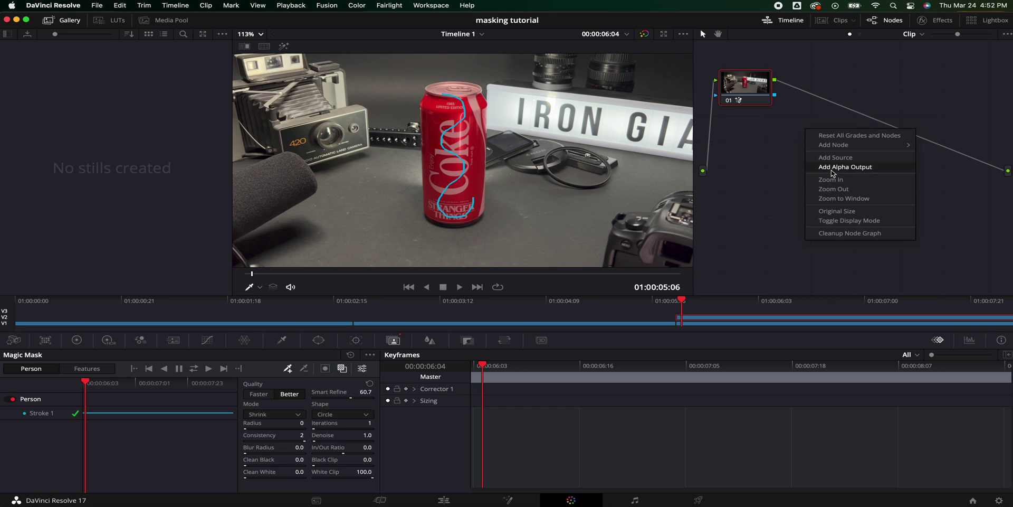
{"action": "left_click", "coordinate": [835, 171]}
{"action": "left_click_drag", "start_coordinate": [774, 95], "coordinate": [1008, 189]}
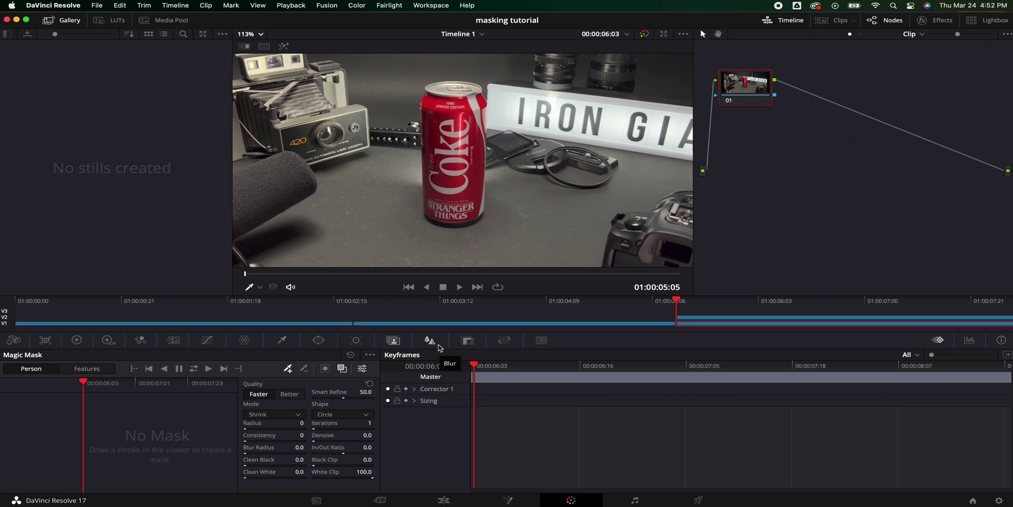
Apply a Blur with Radius 0.57 on all three channels.
{"action": "left_click", "coordinate": [434, 343]}
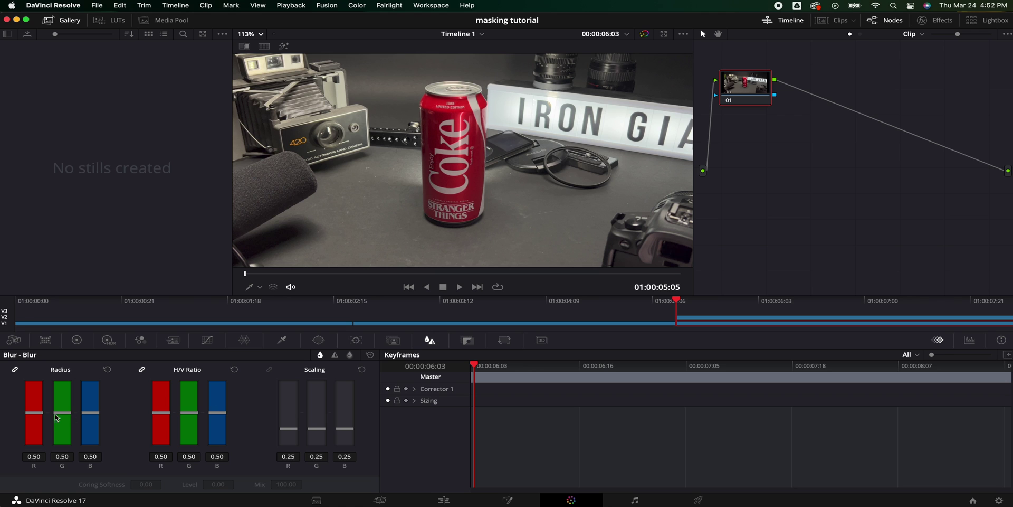
{"action": "left_click_drag", "start_coordinate": [40, 416], "coordinate": [41, 406]}
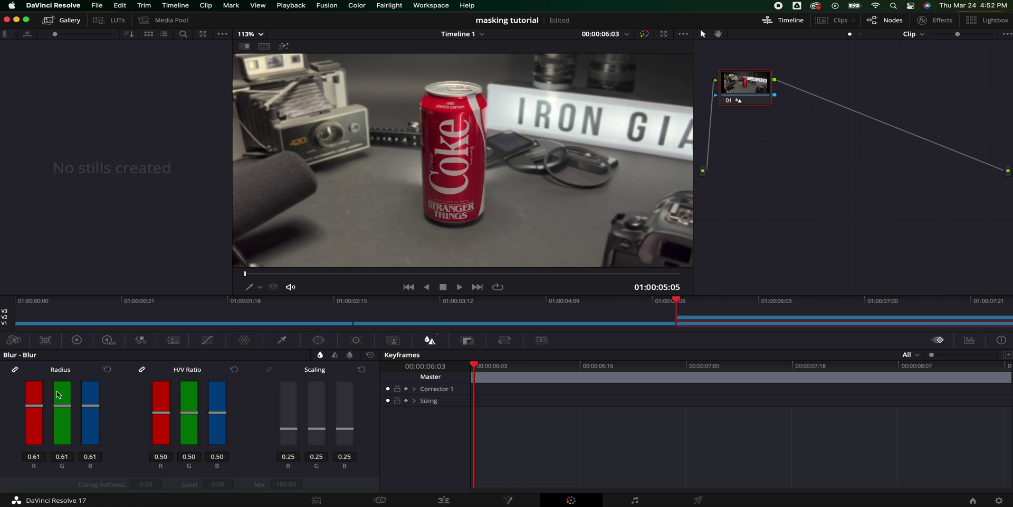
{"action": "left_click_drag", "start_coordinate": [45, 409], "coordinate": [43, 408]}
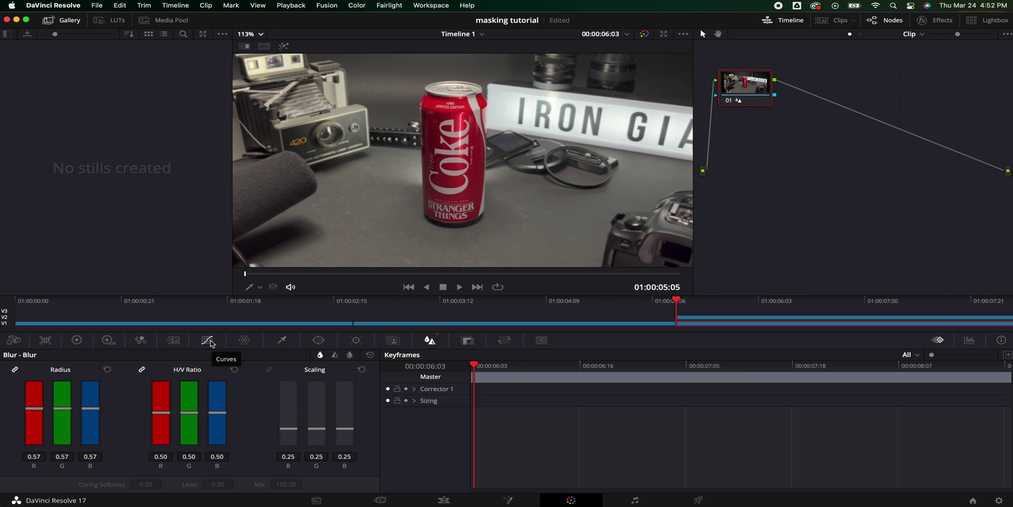
Add two points on the luma curve and pull the lower one down to darken the shadows.
{"action": "left_click", "coordinate": [208, 341]}
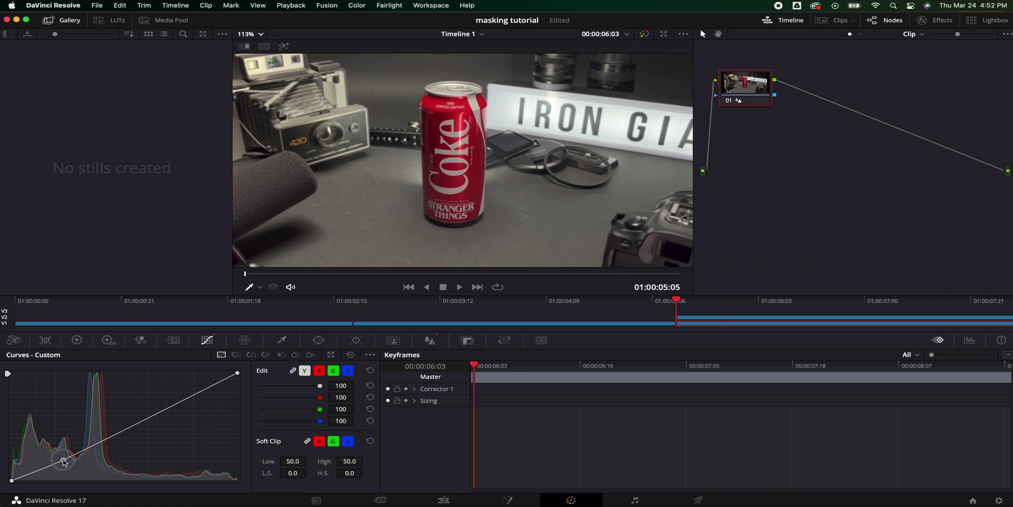
{"action": "left_click", "coordinate": [64, 461]}
{"action": "left_click", "coordinate": [193, 392]}
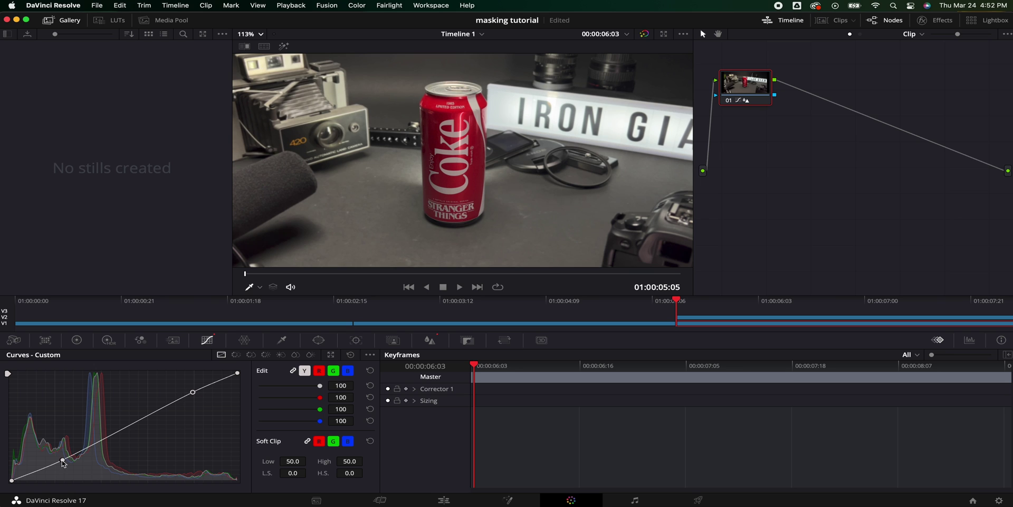
{"action": "left_click_drag", "start_coordinate": [64, 463], "coordinate": [60, 468]}
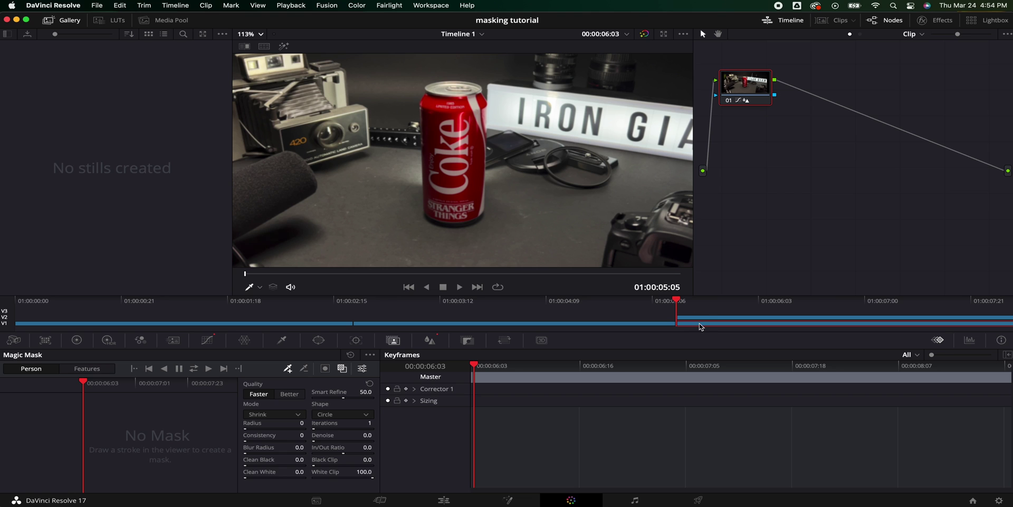
Reset the Blur Radius to its 0.50 default and return to the Edit page.
{"action": "left_click", "coordinate": [431, 340]}
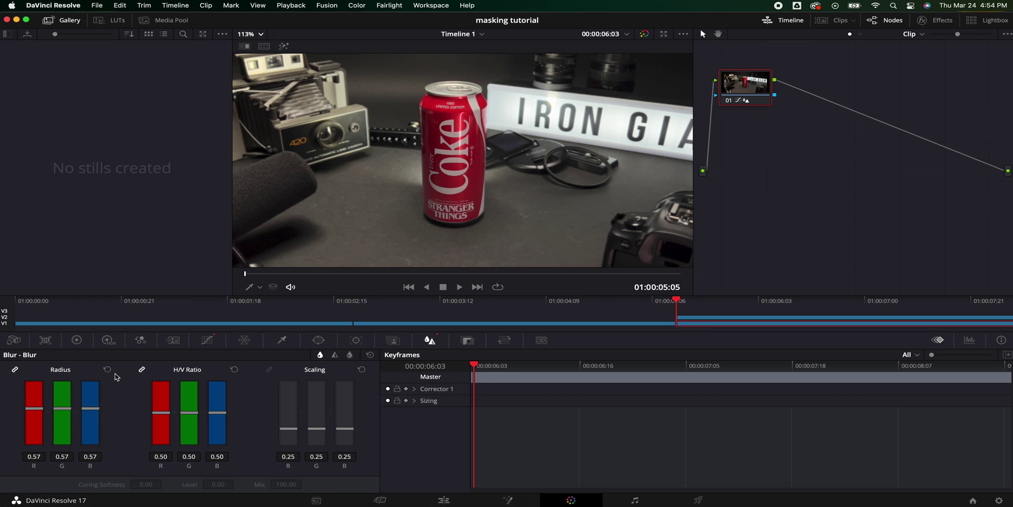
{"action": "left_click", "coordinate": [108, 370]}
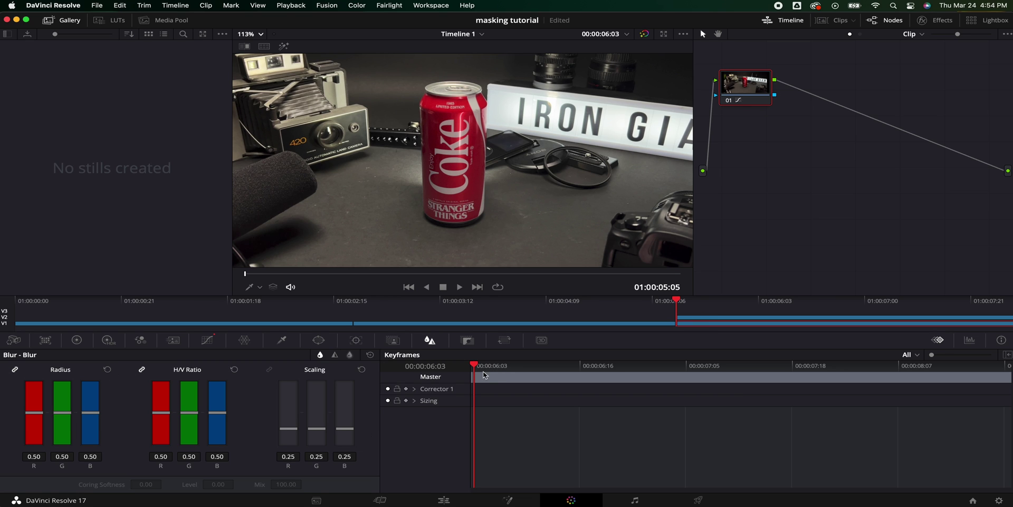
{"action": "left_click", "coordinate": [453, 501]}
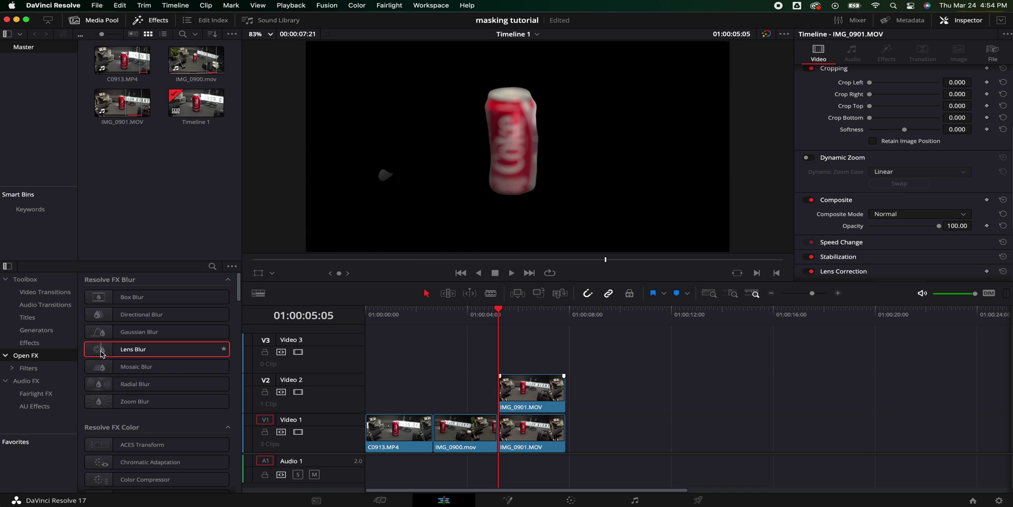
Drop Lens Blur onto the V1 IMG_0901.MOV clip and lower its Blur Size to 2.56.
{"action": "left_click_drag", "start_coordinate": [101, 354], "coordinate": [526, 433]}
{"action": "left_click", "coordinate": [515, 312]}
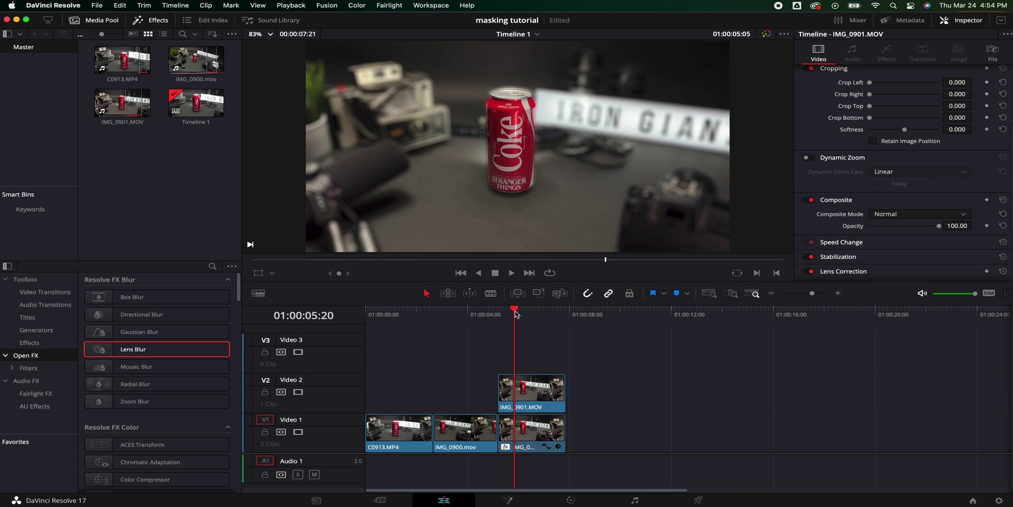
{"action": "left_click", "coordinate": [534, 425]}
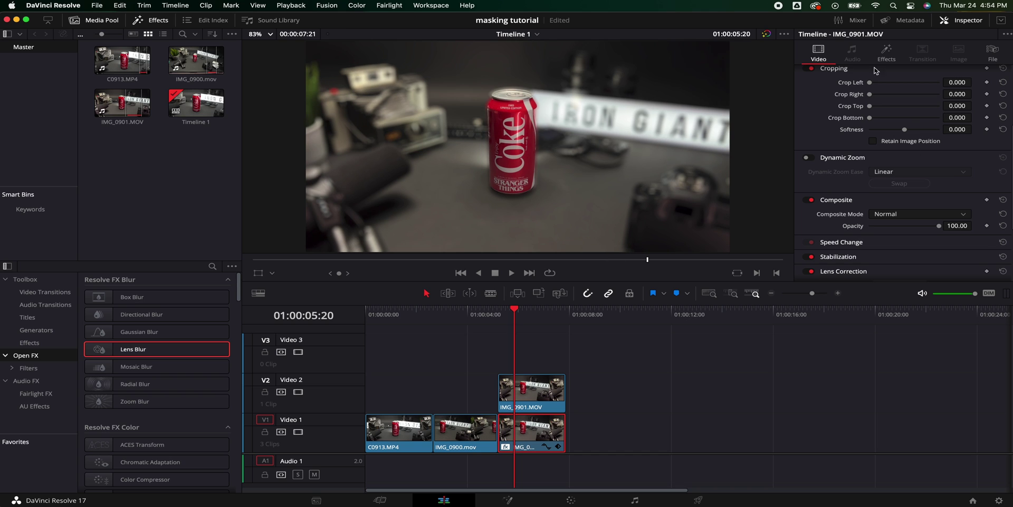
{"action": "left_click", "coordinate": [887, 52]}
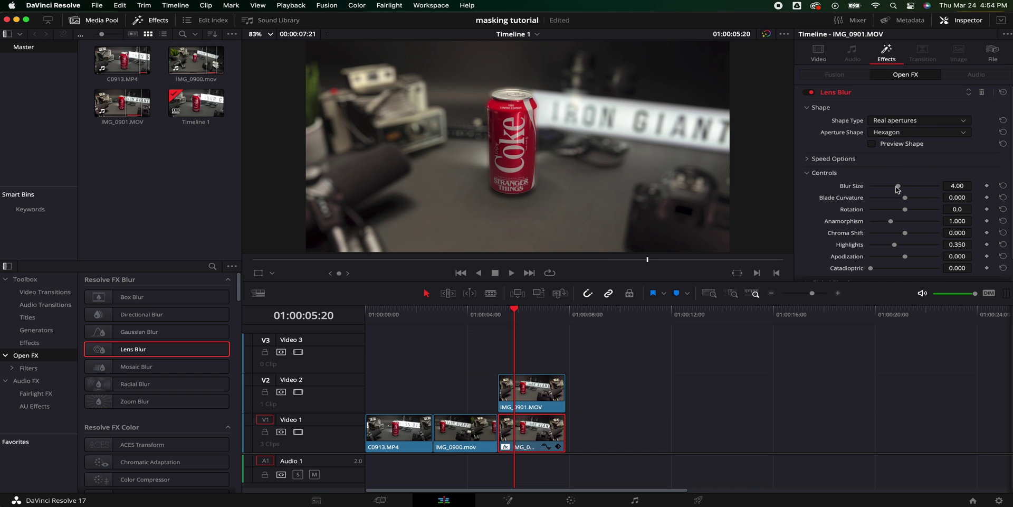
{"action": "mouse_move", "coordinate": [897, 187]}
{"action": "left_mouse_down"}
{"action": "mouse_move", "coordinate": [877, 188]}
{"action": "mouse_move", "coordinate": [890, 187]}
{"action": "left_mouse_up"}
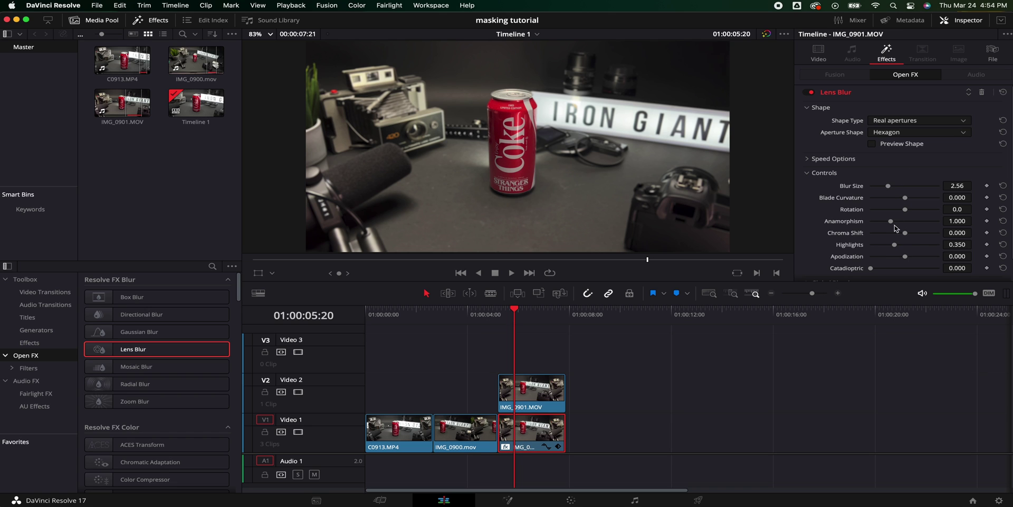
Raise the Lens Blur Anamorphism to 2.335 and Catadioptric to 0.194.
{"action": "left_click_drag", "start_coordinate": [892, 222], "coordinate": [938, 222]}
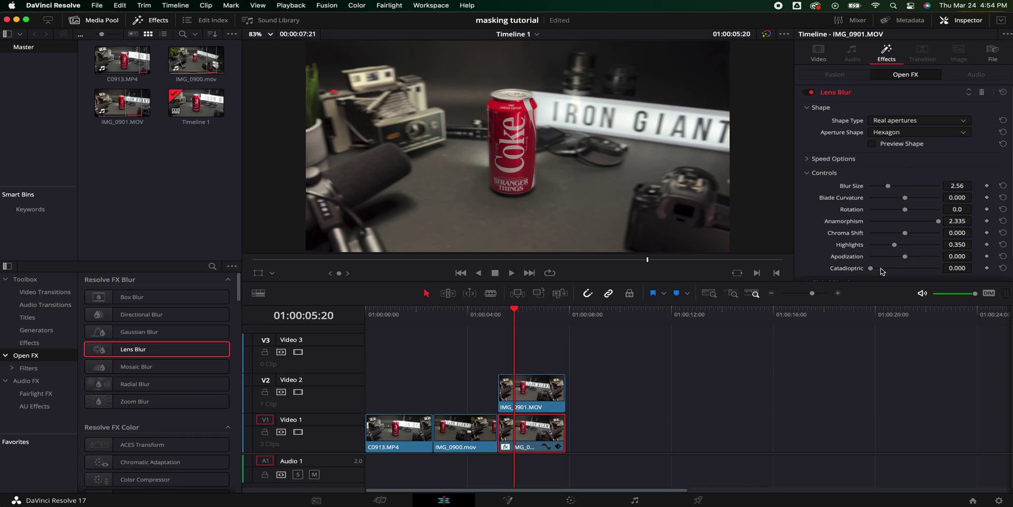
{"action": "left_click_drag", "start_coordinate": [880, 269], "coordinate": [884, 269]}
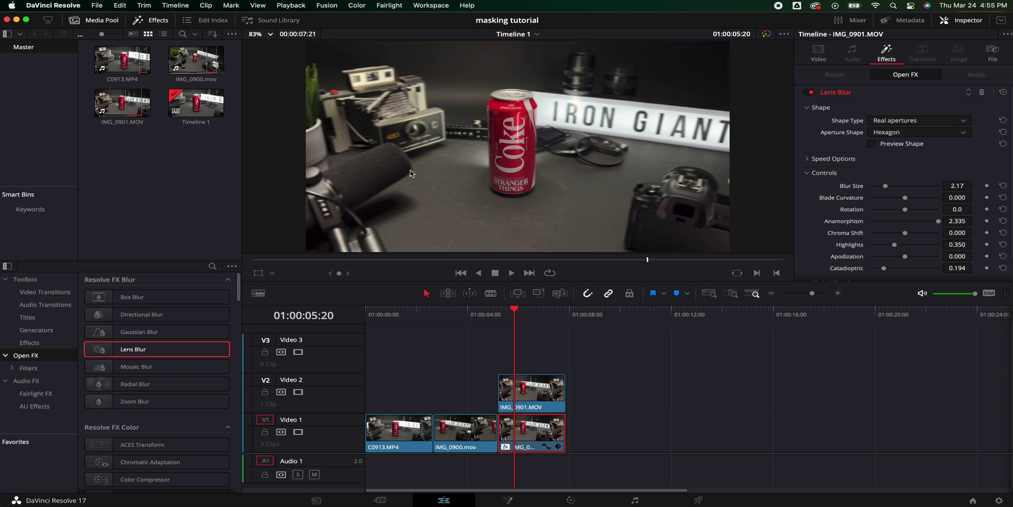
Move the playhead onto the first clip, C0913.MP4, and scrub to 01:00:01:17.
{"action": "left_click", "coordinate": [400, 315]}
{"action": "mouse_move", "coordinate": [401, 315]}
{"action": "left_mouse_down"}
{"action": "mouse_move", "coordinate": [419, 315]}
{"action": "mouse_move", "coordinate": [410, 315]}
{"action": "left_mouse_up"}
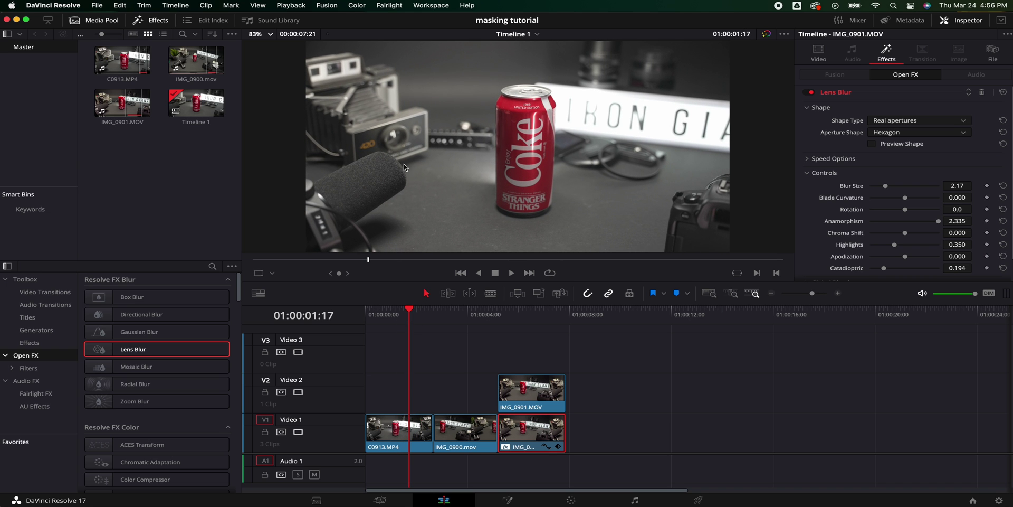